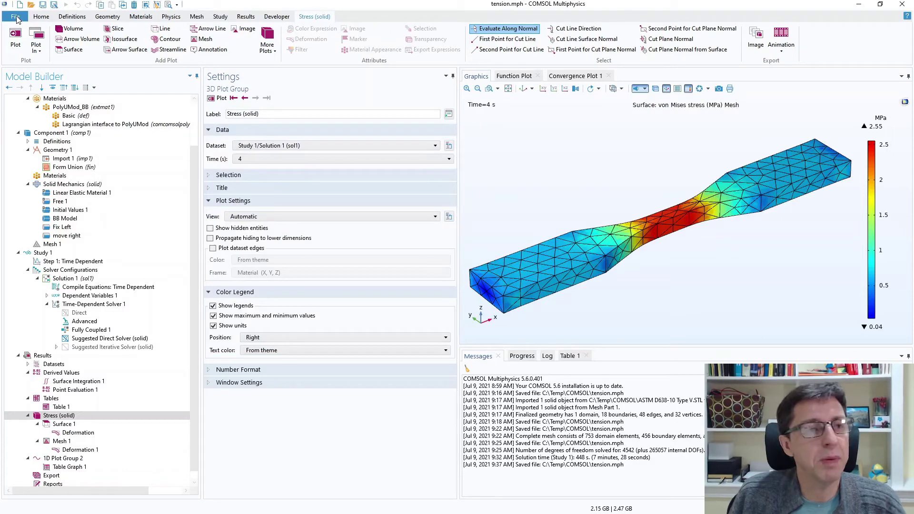
# Step: Save a copy of the tension model as a Model File for Java named test in the C:\Temp\COMSOL folder
pyautogui.click(16, 17)
pyautogui.click(16, 17)
pyautogui.click(15, 17)
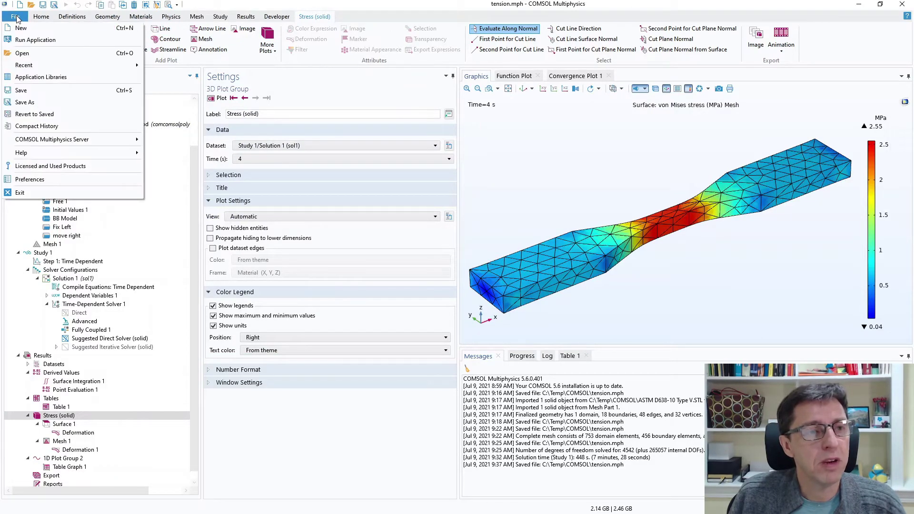
pyautogui.click(41, 103)
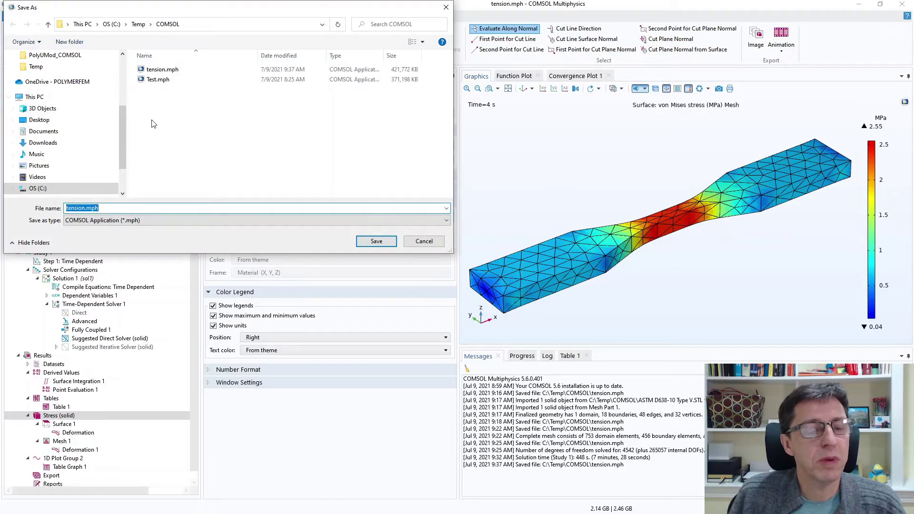
pyautogui.click(115, 221)
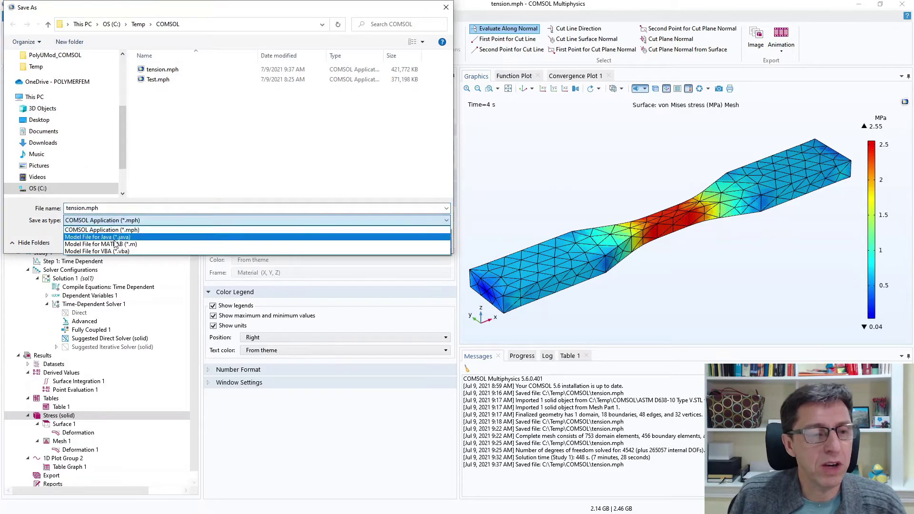
pyautogui.click(116, 237)
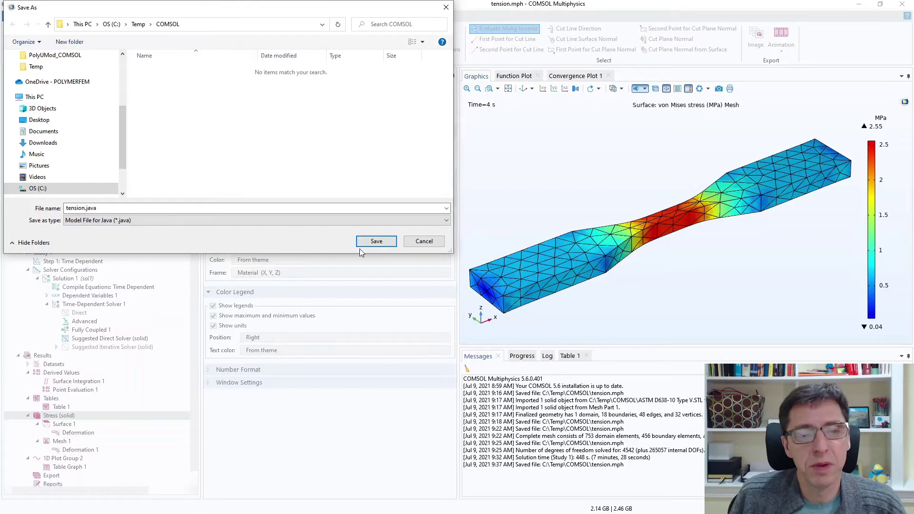
pyautogui.click(72, 207)
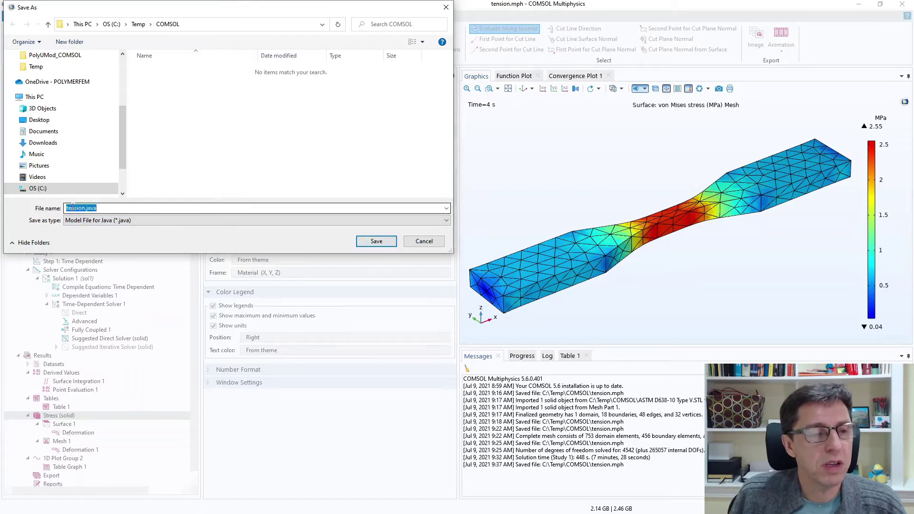
pyautogui.click(73, 208)
pyautogui.hotkey('shift', 'Home')
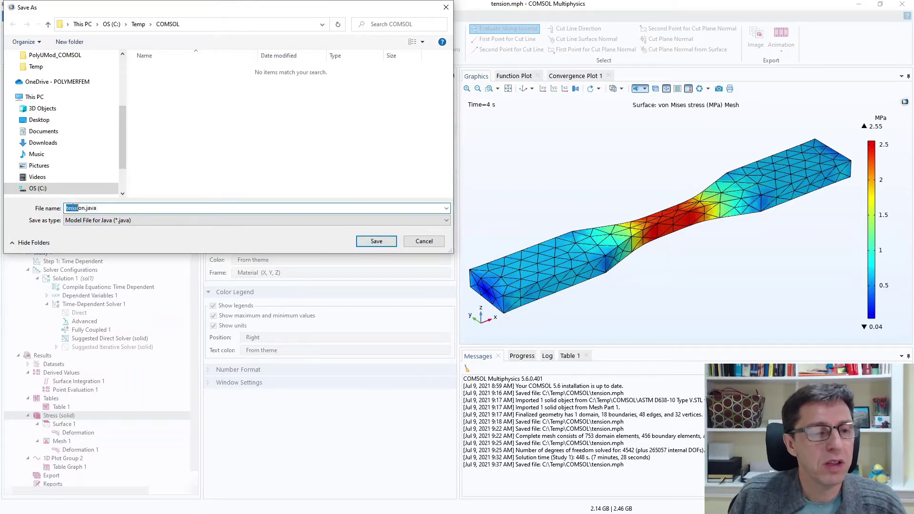
pyautogui.doubleClick(73, 207)
pyautogui.write('test')
pyautogui.press('Return')
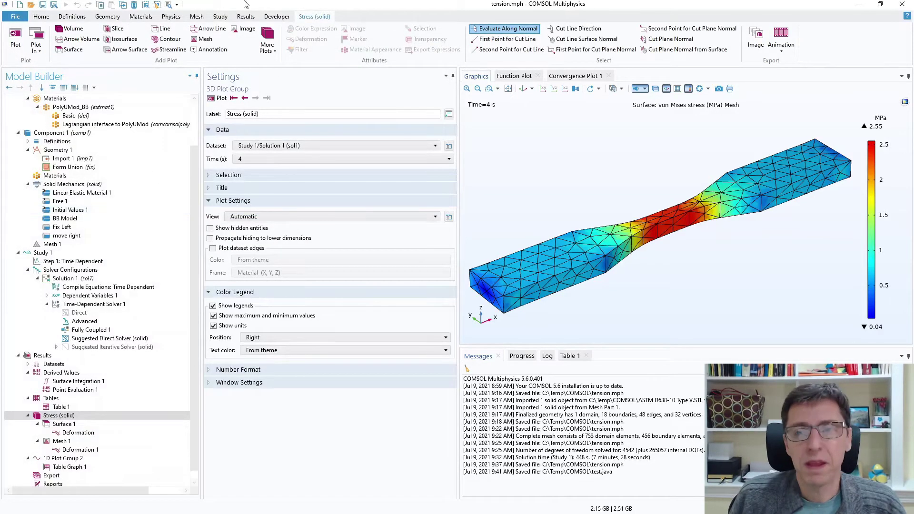
# Step: Start a new model to bring up the choice between Model Wizard and Blank Model
pyautogui.click(13, 18)
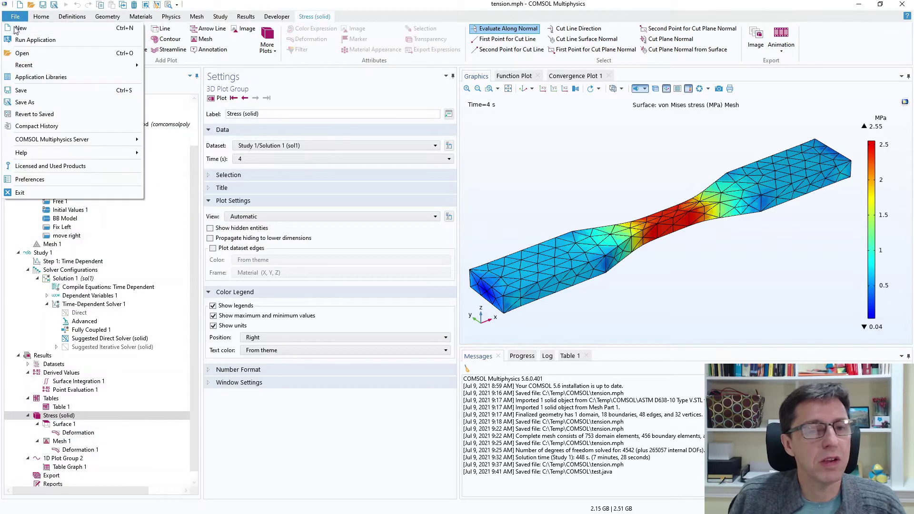
pyautogui.click(21, 28)
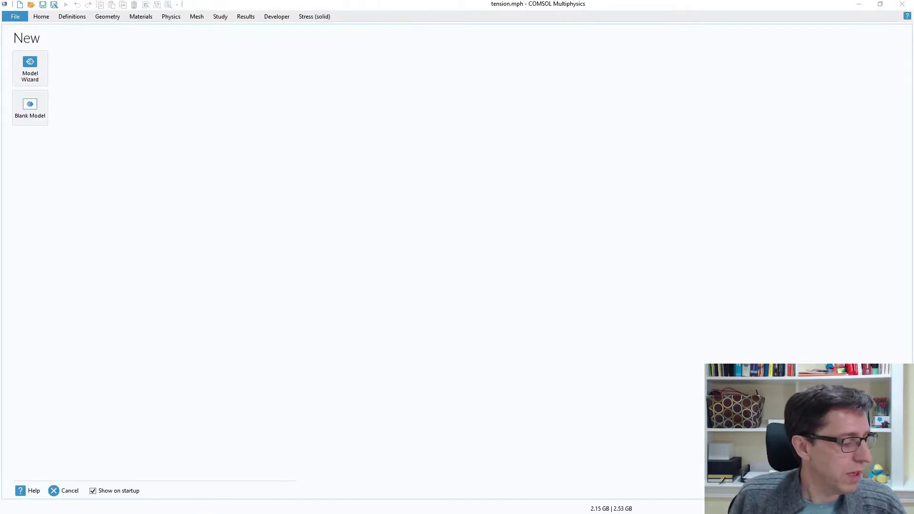
# Step: Switch to the COMSOL folder in File Explorer and open test.java in Notepad++
pyautogui.hotkey('alt', 'Tab')
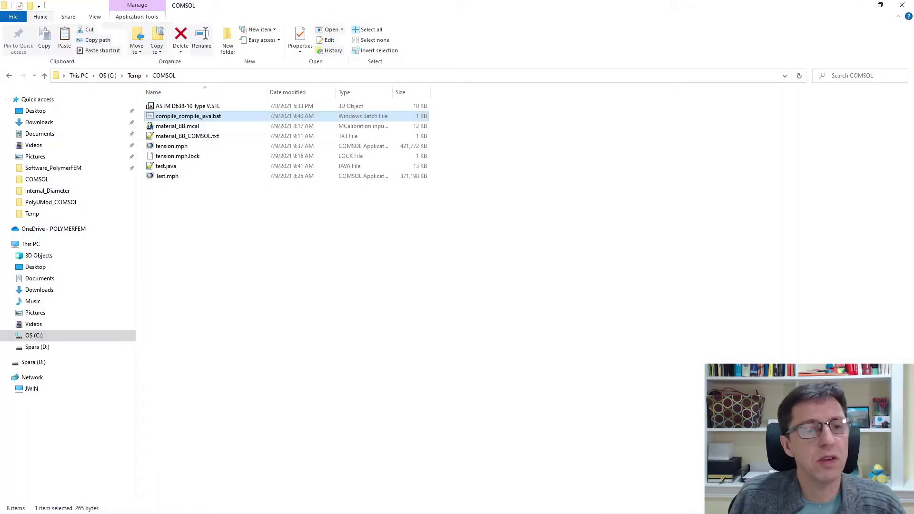
pyautogui.click(179, 167)
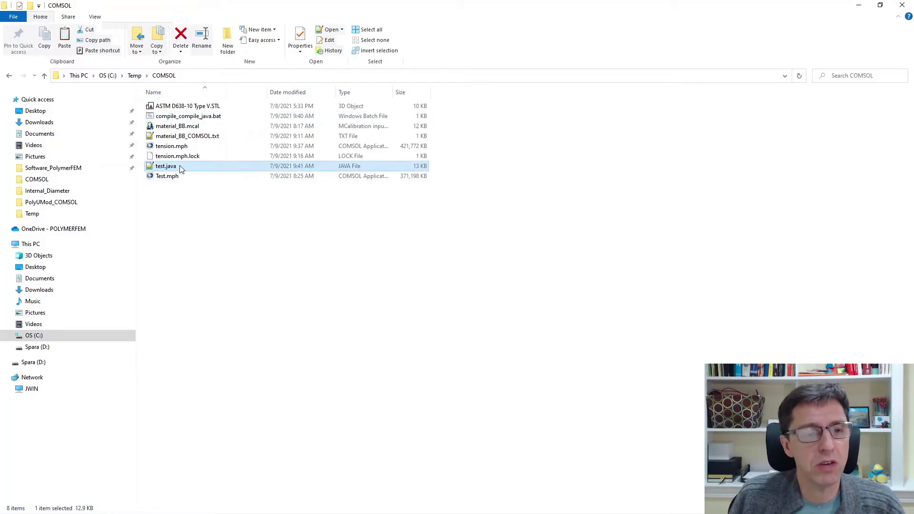
pyautogui.rightClick(180, 168)
pyautogui.click(225, 235)
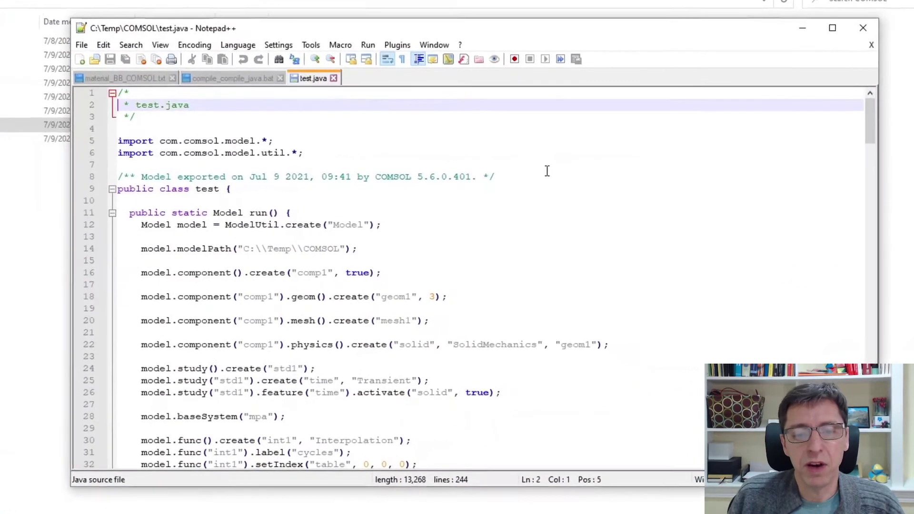
# Step: Read through the exported Java code, covering the component, study, interpolation function, PolyUMod material, geometry import, mesh and physics commands
pyautogui.press('Down')
pyautogui.press('Down')
pyautogui.press('Down')
pyautogui.press('Down')
pyautogui.press('Down')
pyautogui.press('Down')
pyautogui.press('Down')
pyautogui.press('Down')
pyautogui.press('Down')
pyautogui.press('Down')
pyautogui.press('Down')
pyautogui.press('Down')
pyautogui.press('Down')
pyautogui.press('Down')
pyautogui.press('Down')
pyautogui.press('Down')
pyautogui.press('Down')
pyautogui.press('Down')
pyautogui.press('Down')
pyautogui.press('Down')
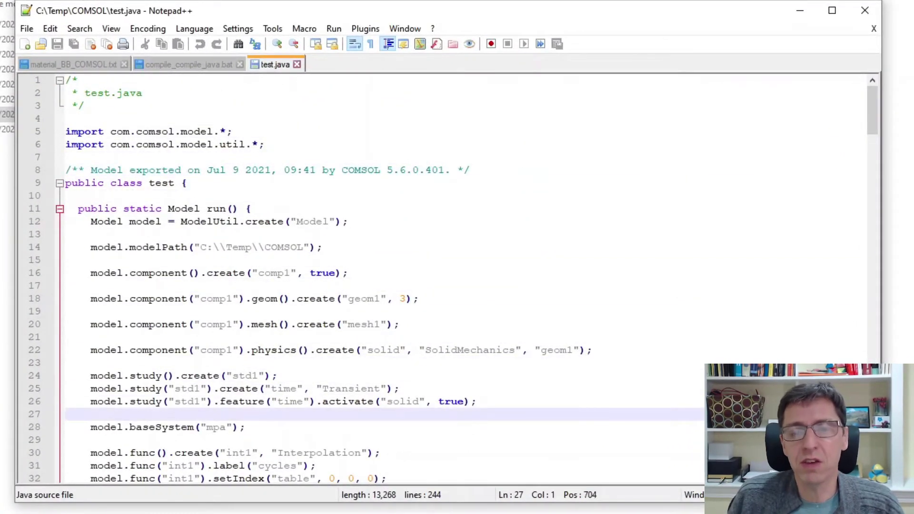
pyautogui.press('F12')
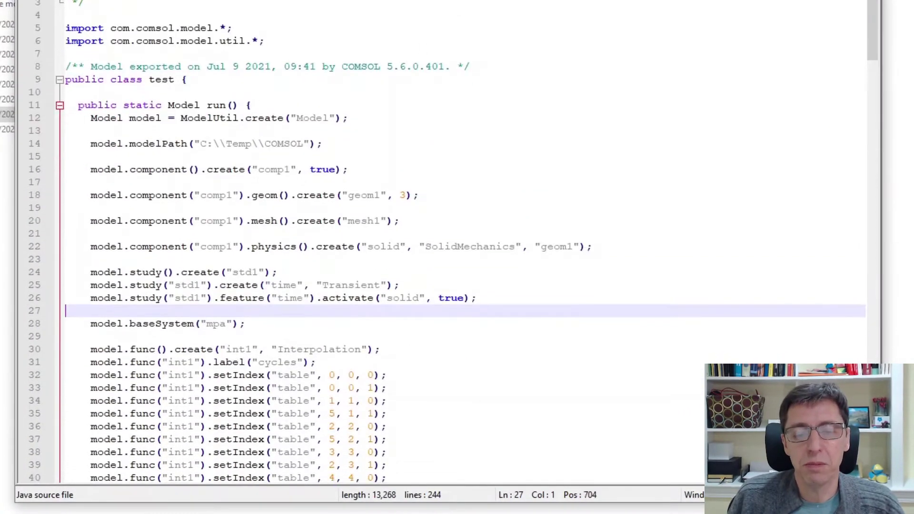
pyautogui.moveTo(265, 504); pyautogui.dragTo(265, 513)
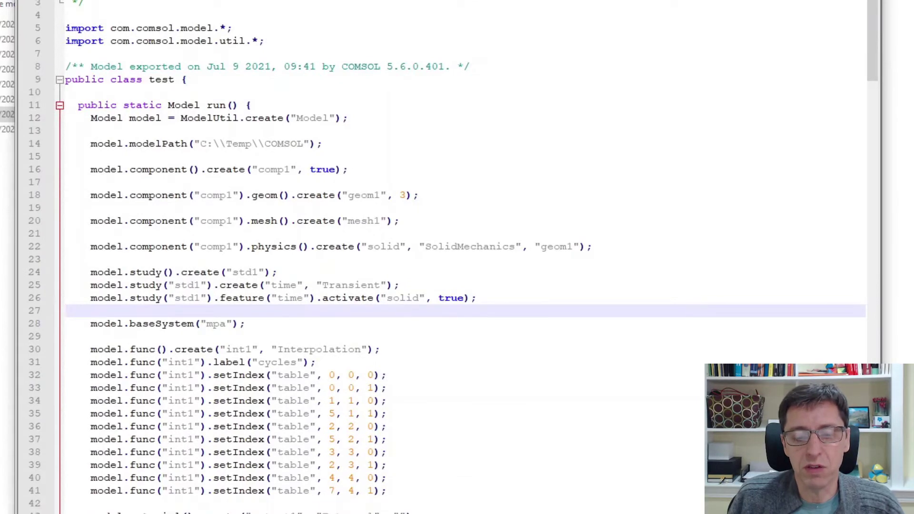
pyautogui.scroll(-19, 481, 407)
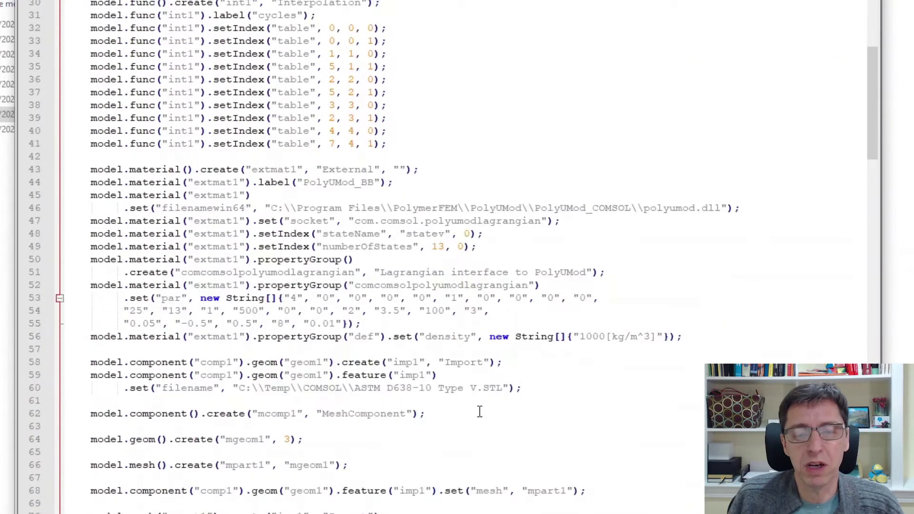
pyautogui.scroll(-20, 476, 413)
pyautogui.scroll(20, 479, 409)
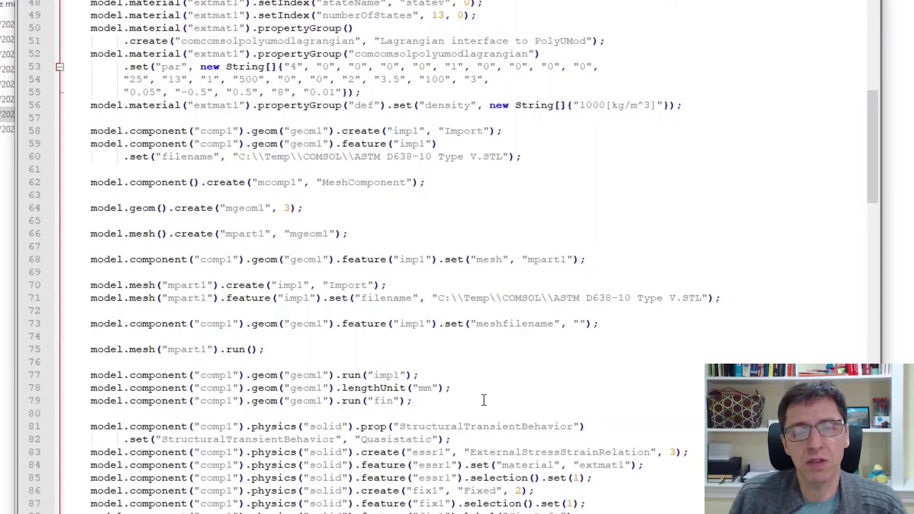
pyautogui.scroll(15, 595, 247)
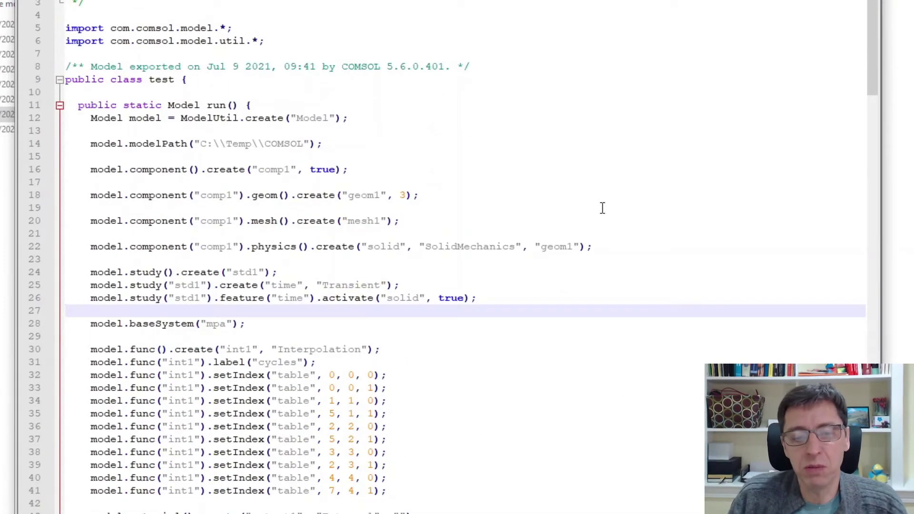
pyautogui.scroll(-5, 601, 208)
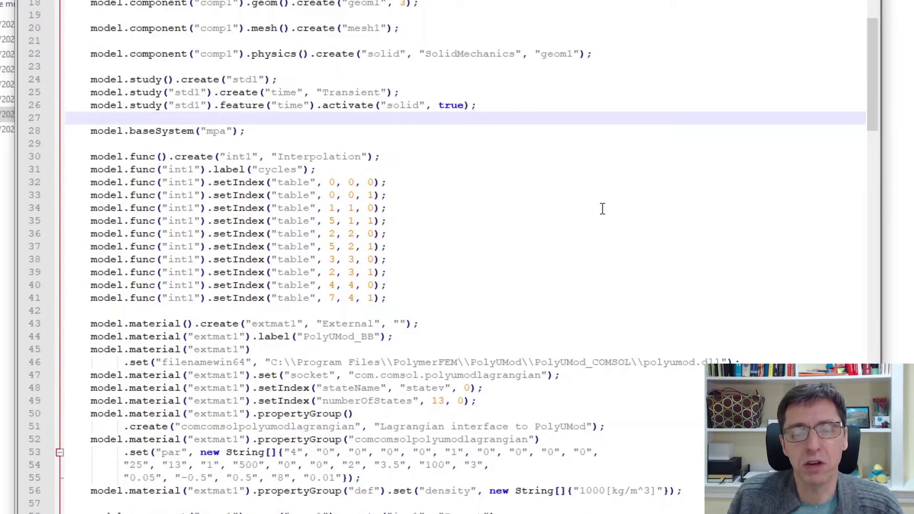
pyautogui.scroll(-8, 601, 208)
pyautogui.scroll(13, 602, 207)
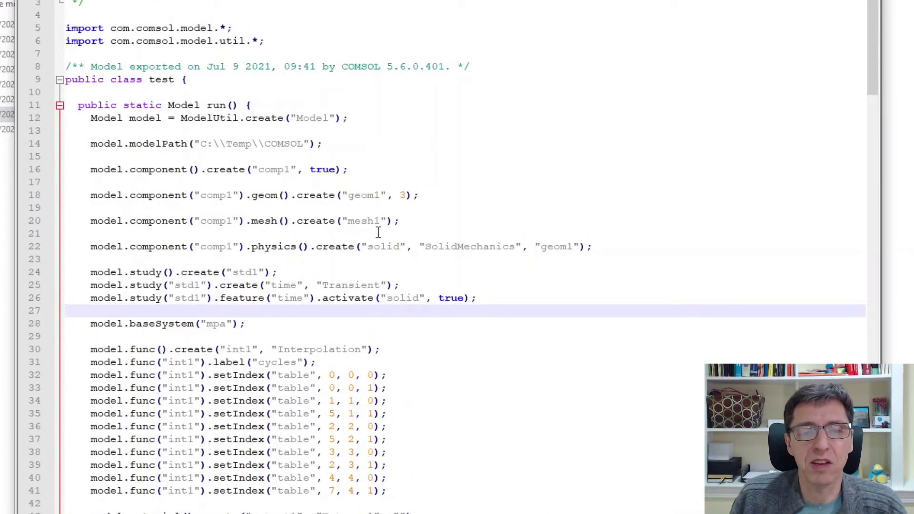
pyautogui.scroll(-13, 344, 314)
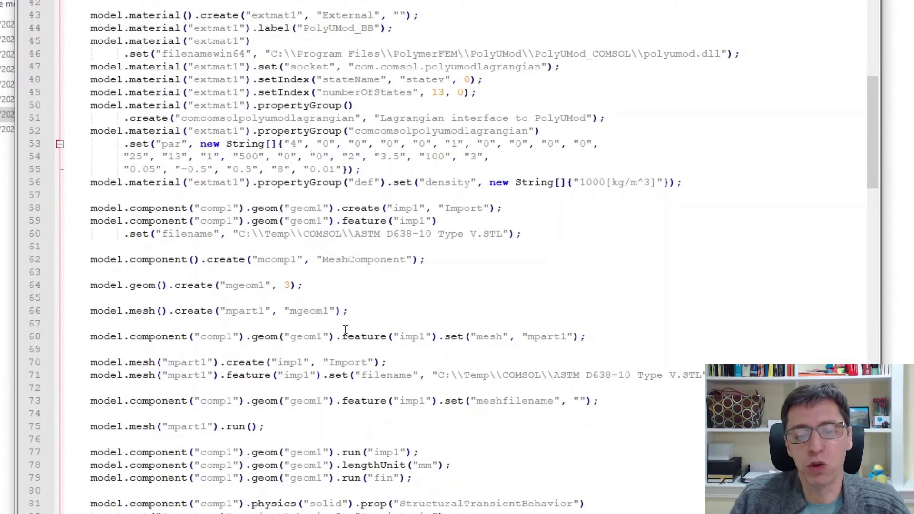
pyautogui.scroll(1, 345, 330)
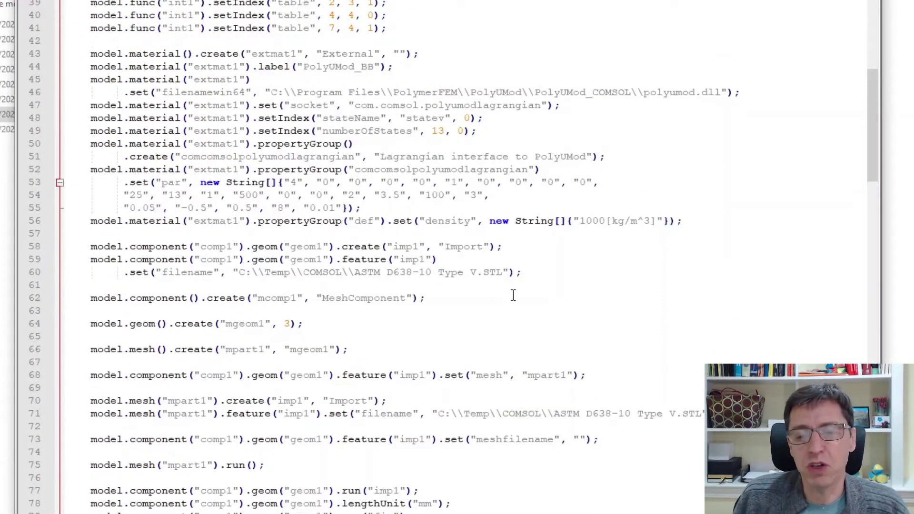
pyautogui.scroll(-7, 614, 304)
pyautogui.scroll(20, 621, 313)
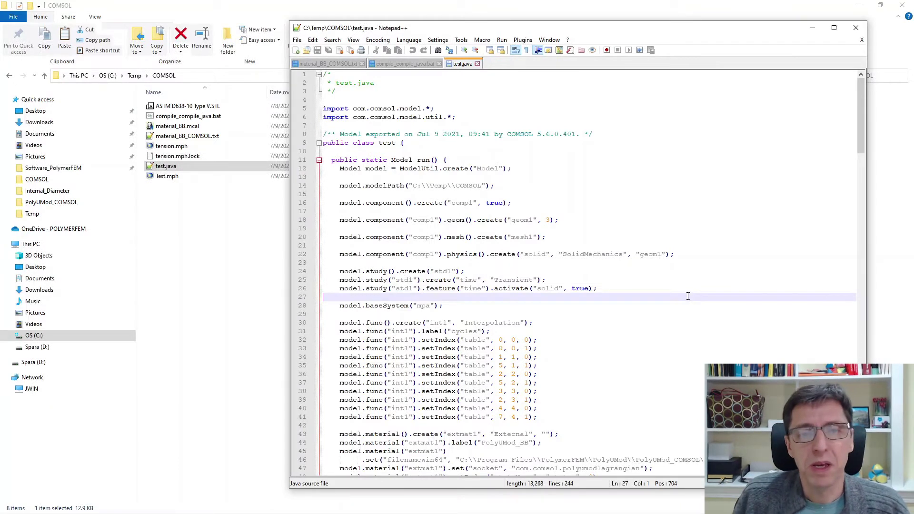
# Step: Return to File Explorer and open compile_compile_java.bat in Notepad++
pyautogui.click(234, 323)
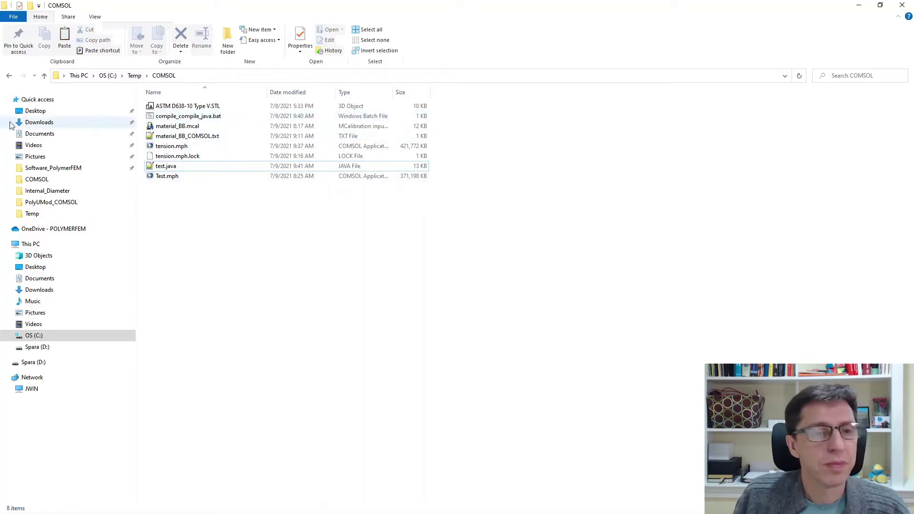
pyautogui.click(190, 117)
pyautogui.rightClick(190, 118)
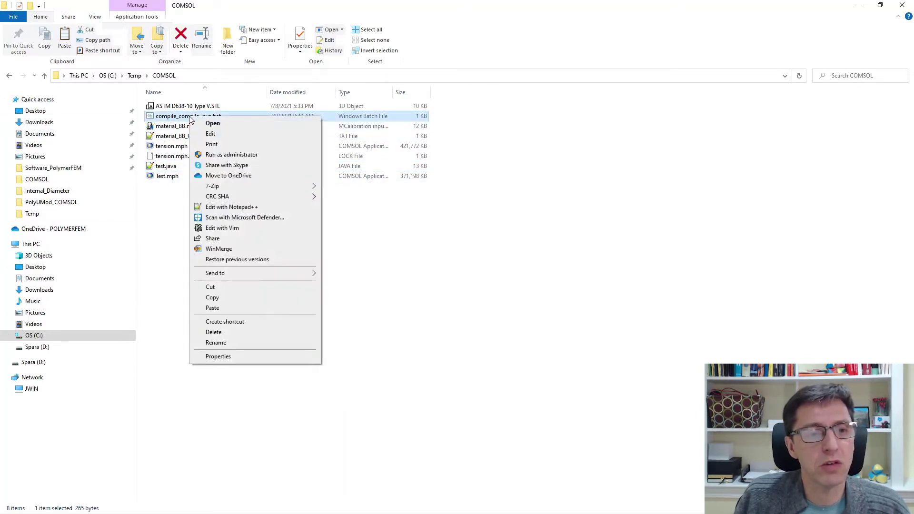
pyautogui.click(238, 207)
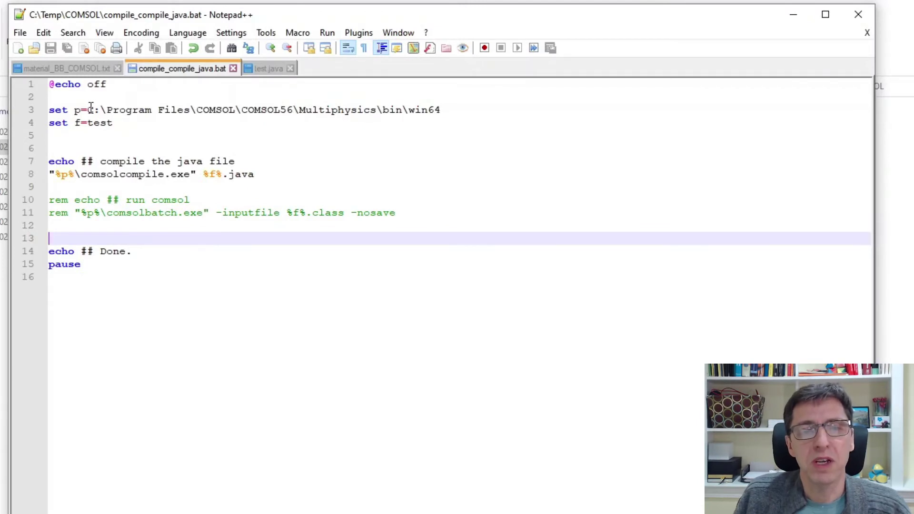
# Step: Examine the batch file's COMSOL path variable and the comsolcompile.exe command that compiles the Java file
pyautogui.click(75, 111)
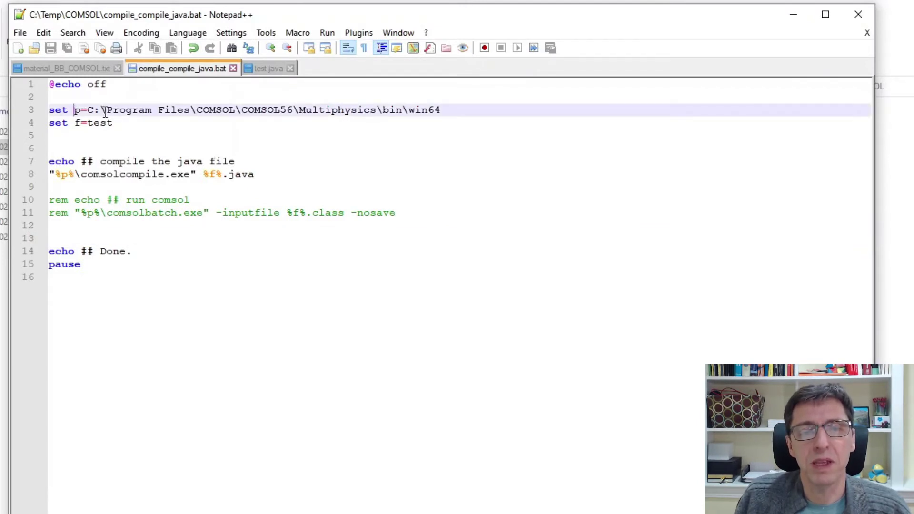
pyautogui.keyDown('shift'); pyautogui.click(459, 110); pyautogui.keyUp('shift')
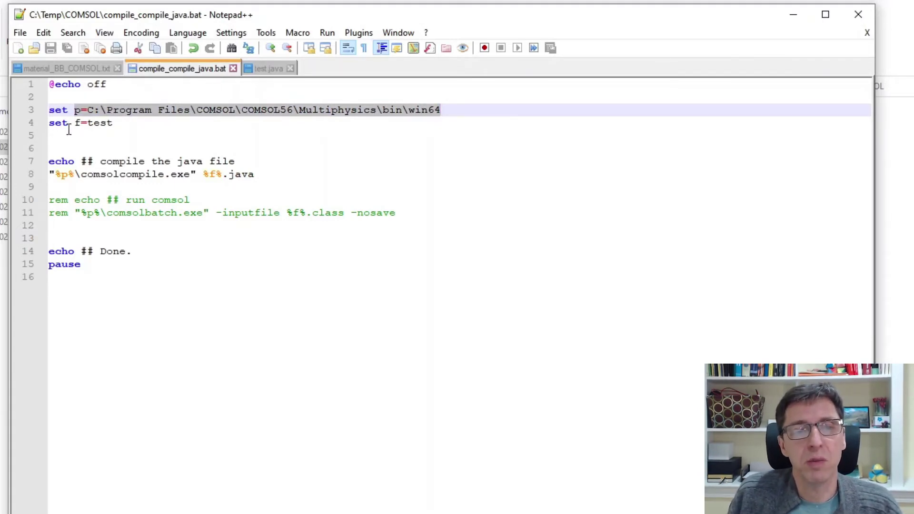
pyautogui.click(62, 175)
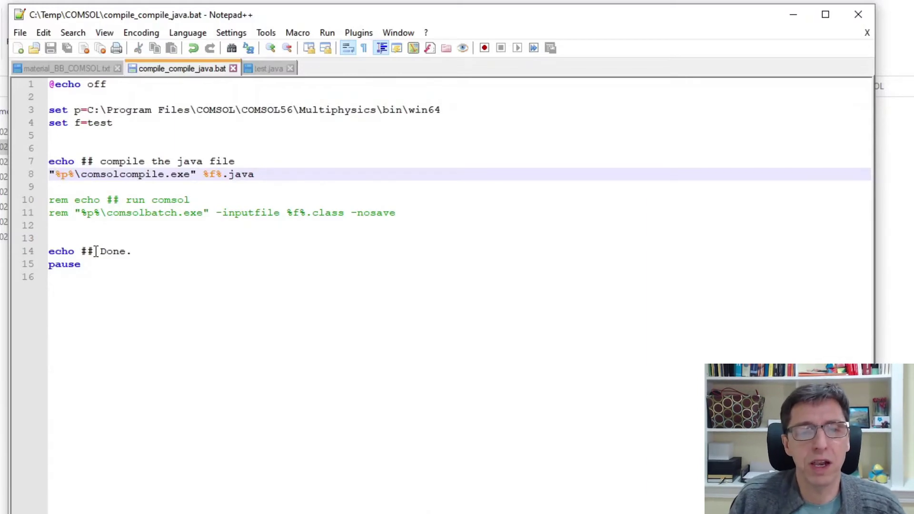
pyautogui.hotkey('ctrl', 'shift', 'Right')
pyautogui.hotkey('ctrl', 'shift', 'Right')
pyautogui.hotkey('ctrl', 'shift', 'Right')
pyautogui.hotkey('ctrl', 'shift', 'Right')
pyautogui.hotkey('ctrl', 'shift', 'Right')
pyautogui.hotkey('ctrl', 'shift', 'Right')
pyautogui.hotkey('ctrl', 'shift', 'Right')
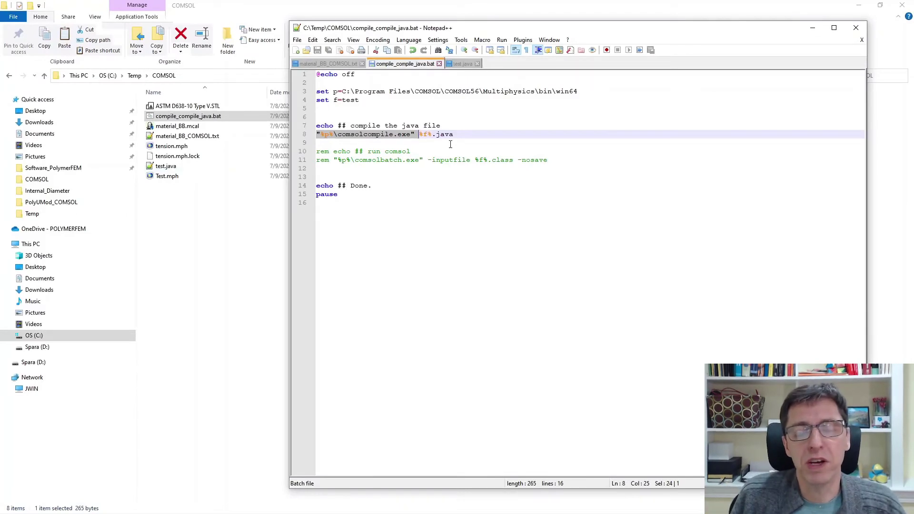
# Step: Run compile_compile_java.bat from File Explorer to compile test.java, close its console, and select the resulting test.class file
pyautogui.click(231, 263)
pyautogui.click(181, 120)
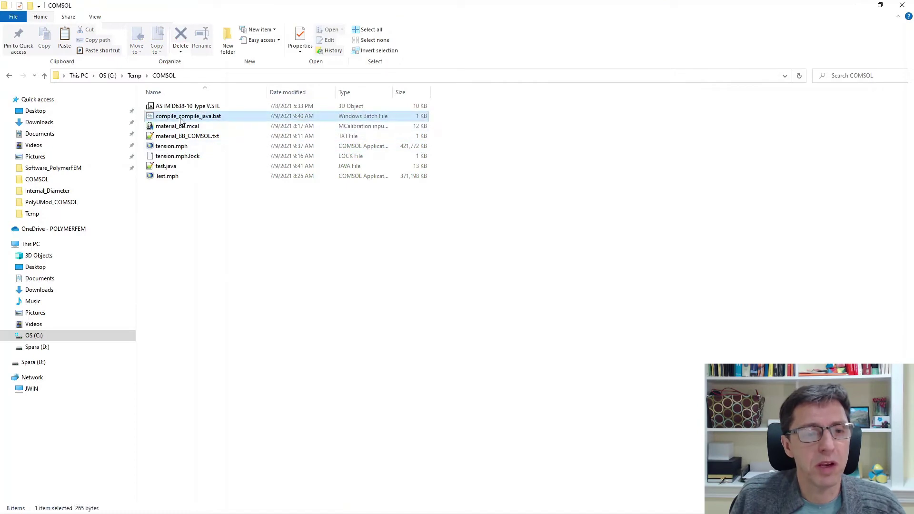
pyautogui.doubleClick(181, 120)
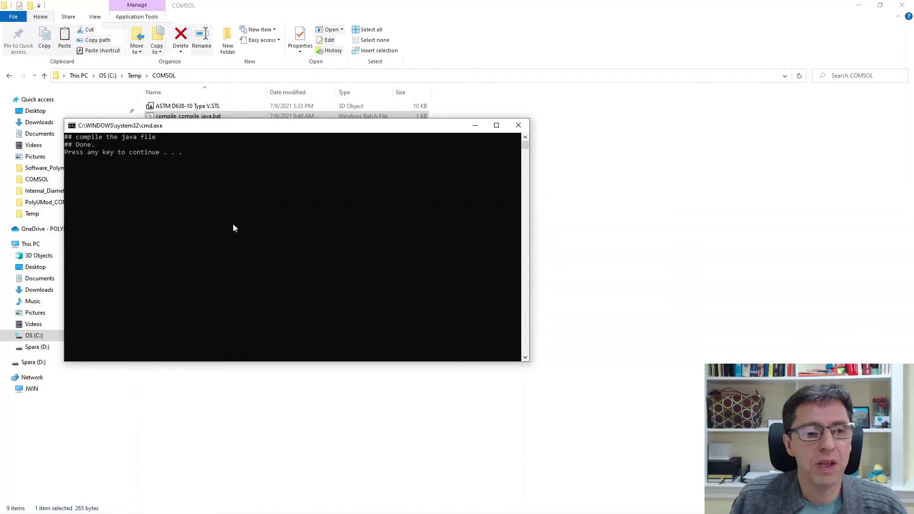
pyautogui.press('Return')
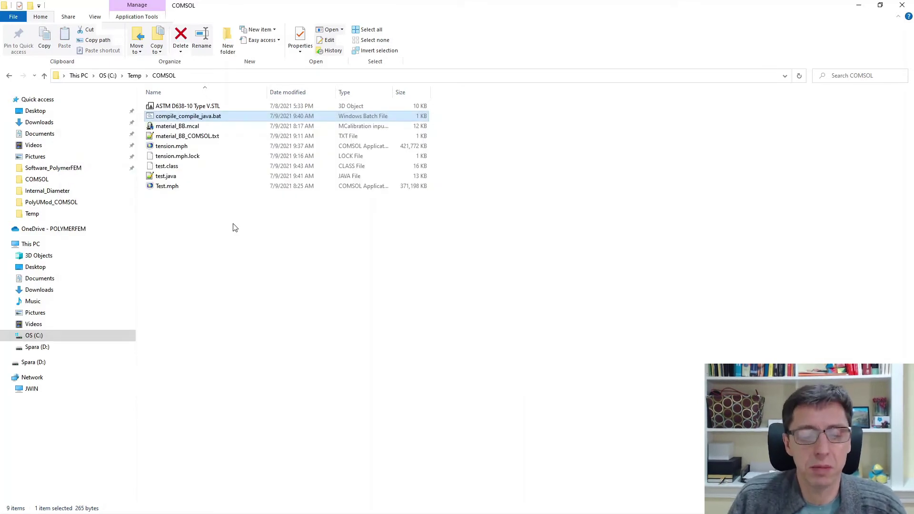
pyautogui.click(193, 227)
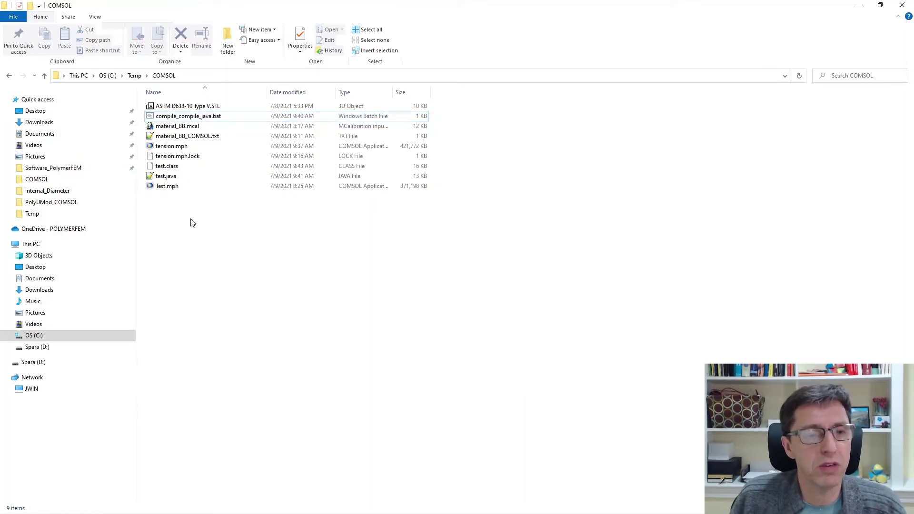
pyautogui.click(171, 167)
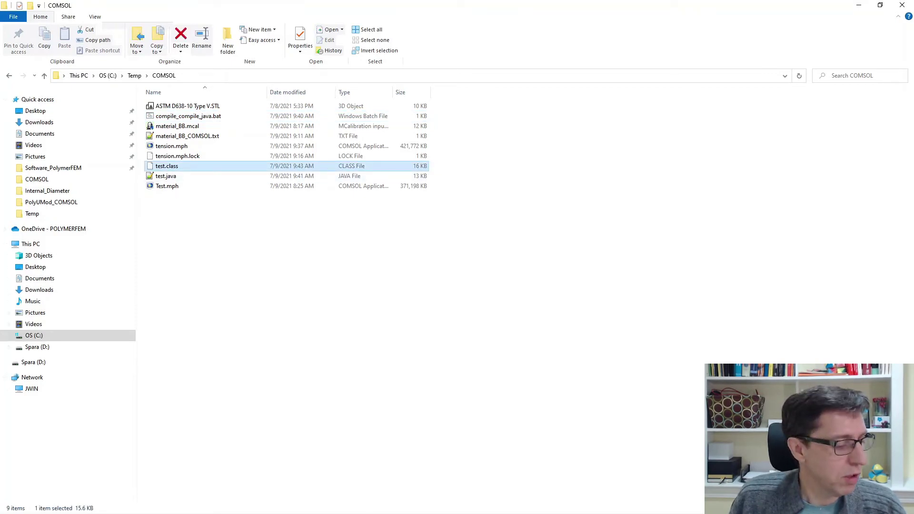
# Step: Switch to COMSOL Multiphysics and open test.class from the Temp\COMSOL folder as a Compiled Model File for Java
pyautogui.hotkey('alt', 'Tab')
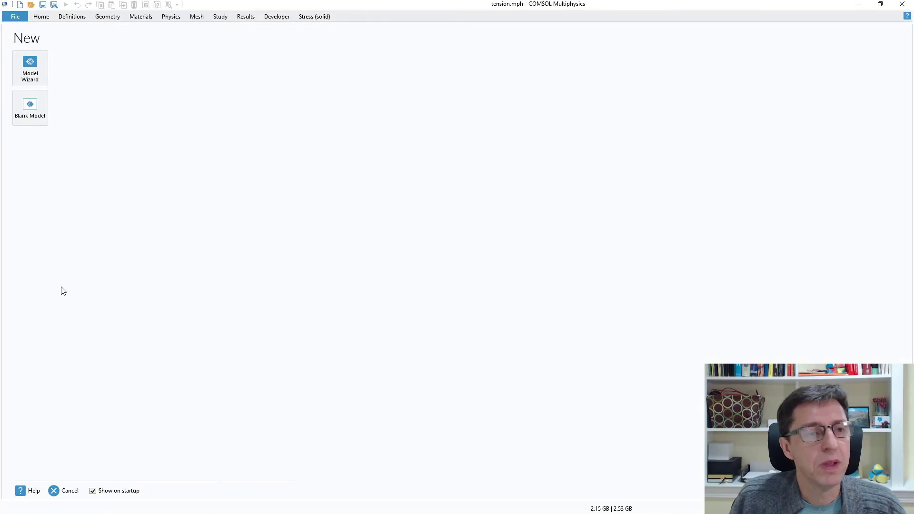
pyautogui.click(17, 18)
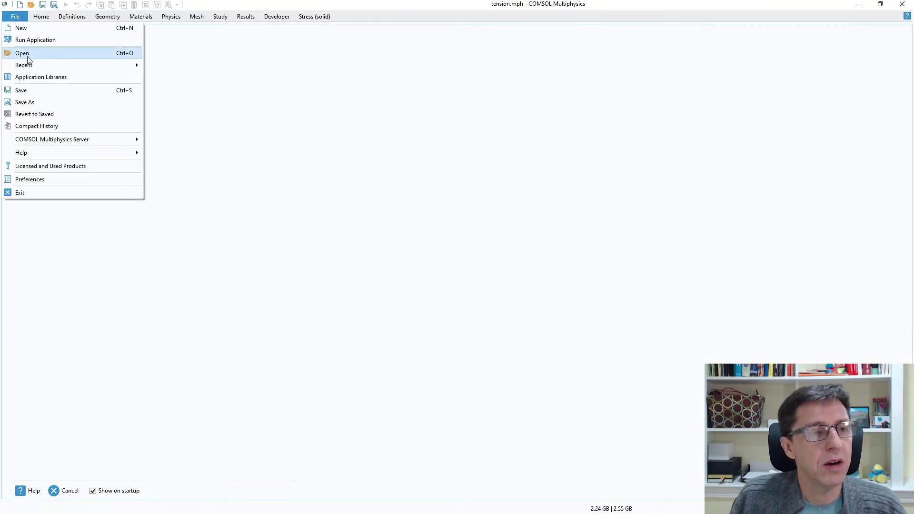
pyautogui.click(28, 57)
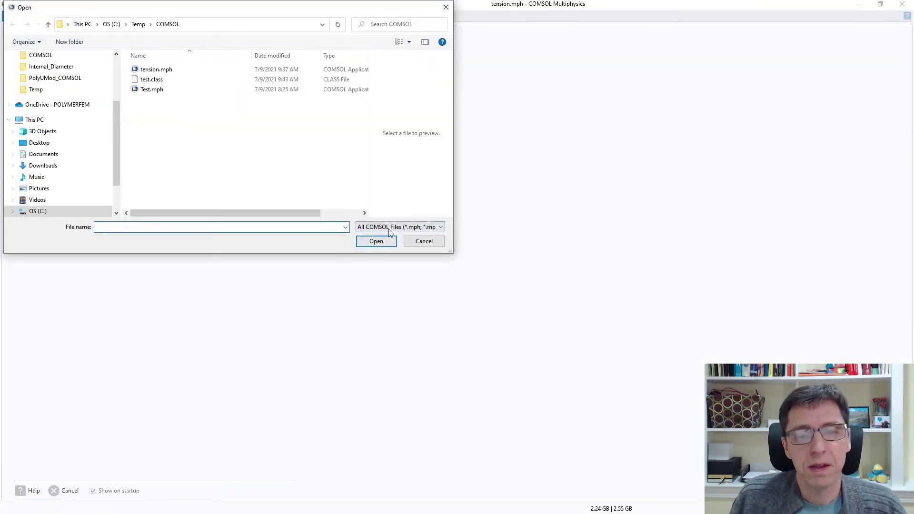
pyautogui.click(390, 232)
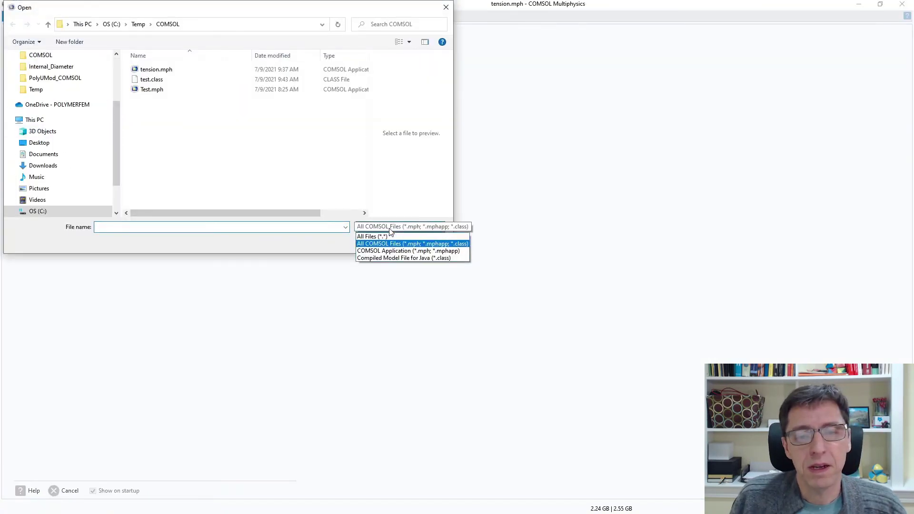
pyautogui.click(389, 257)
pyautogui.click(148, 70)
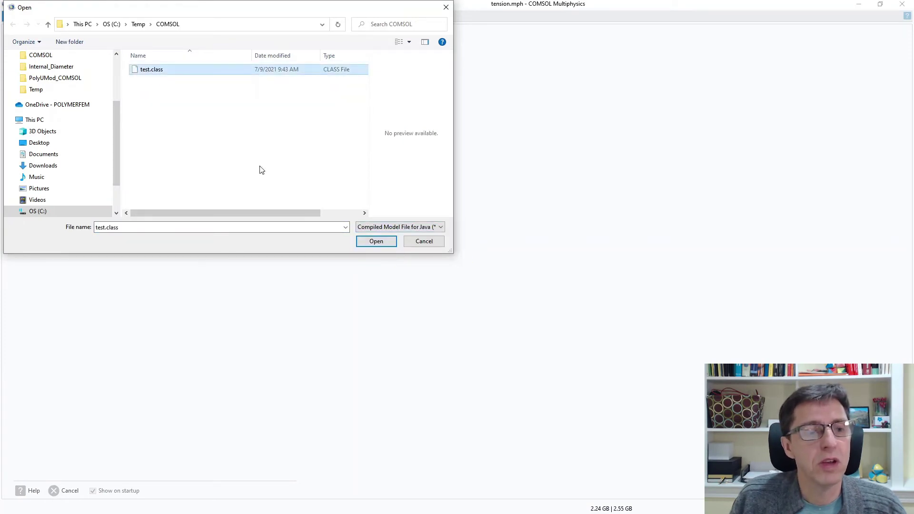
pyautogui.click(375, 241)
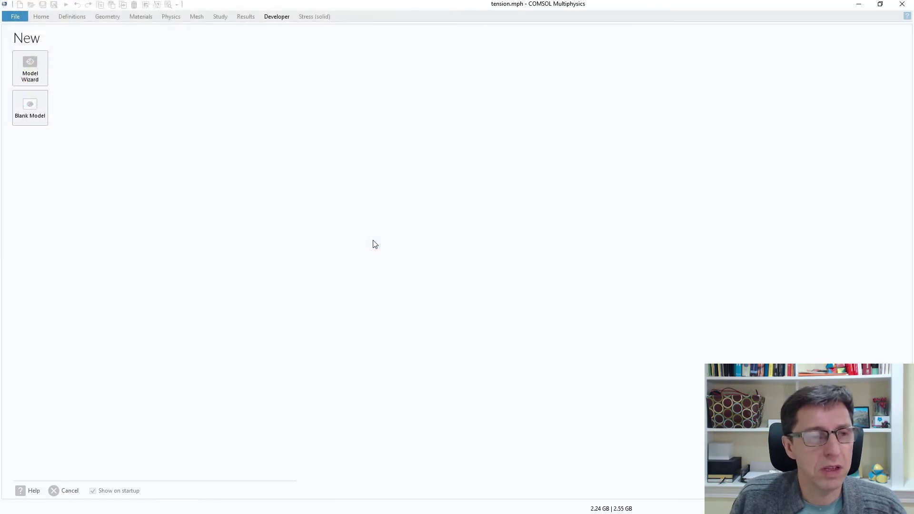